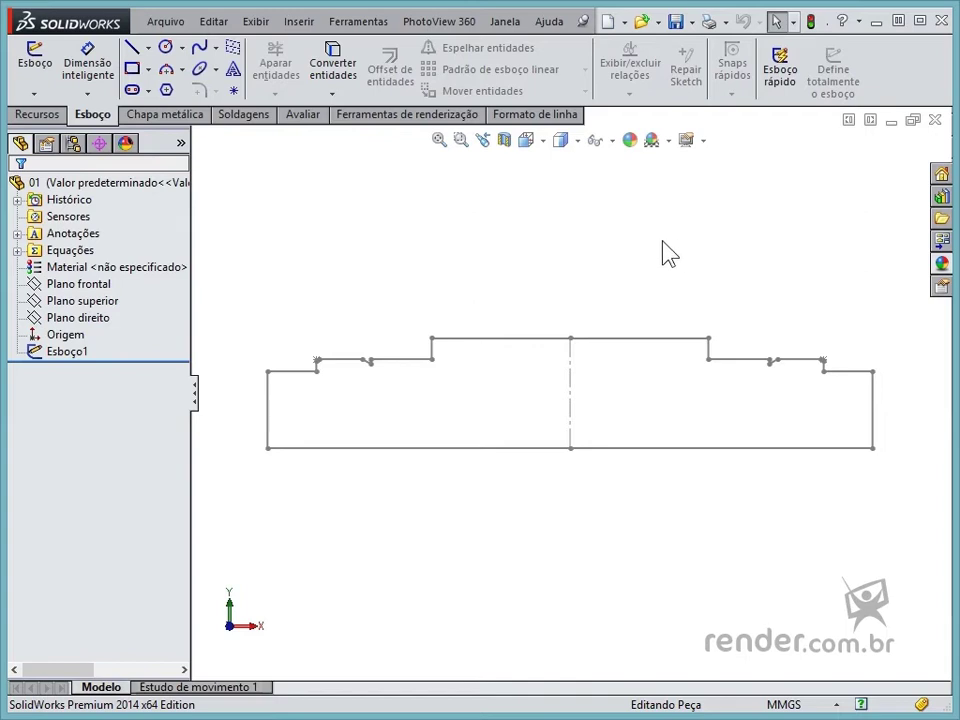
# Switch to the Recursos feature tab and browse the overflow and Inserir menu without choosing anything.
pyautogui.click(47, 117)
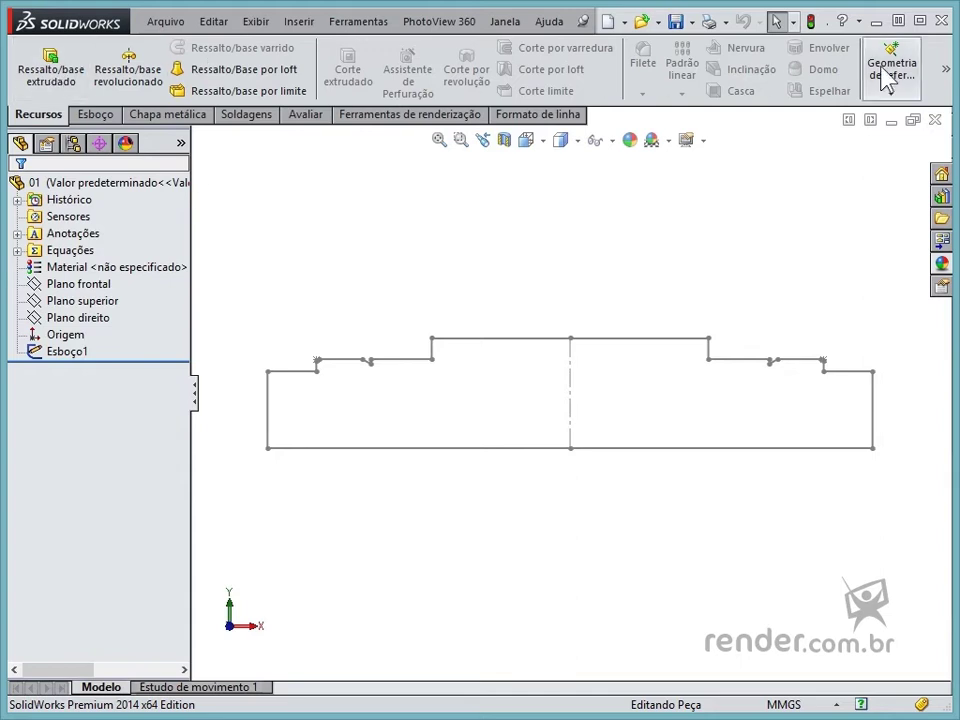
pyautogui.click(944, 72)
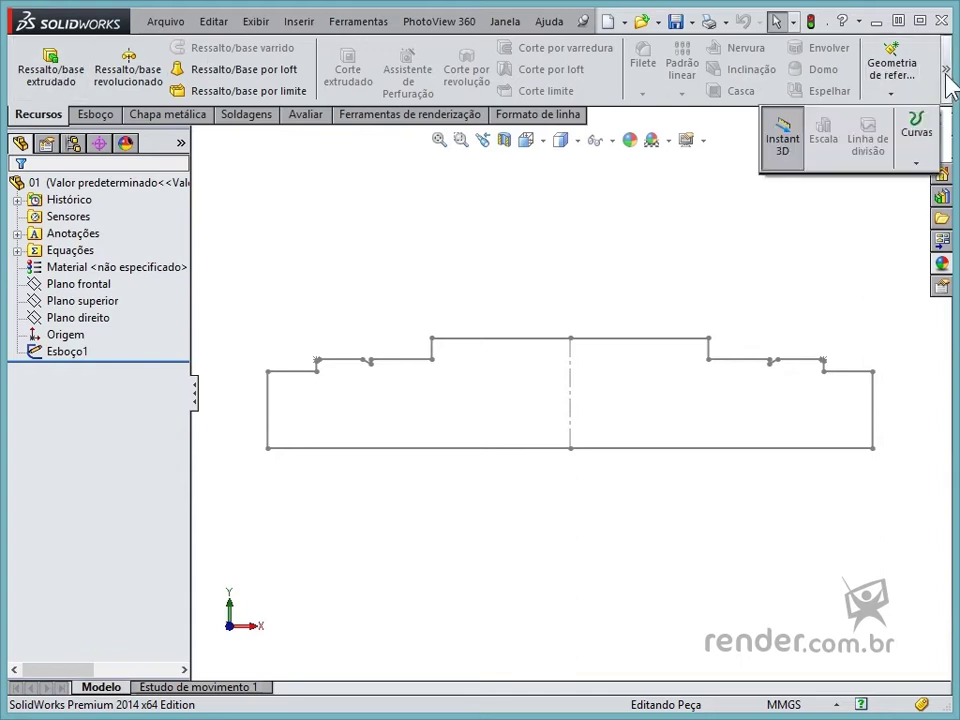
pyautogui.click(300, 22)
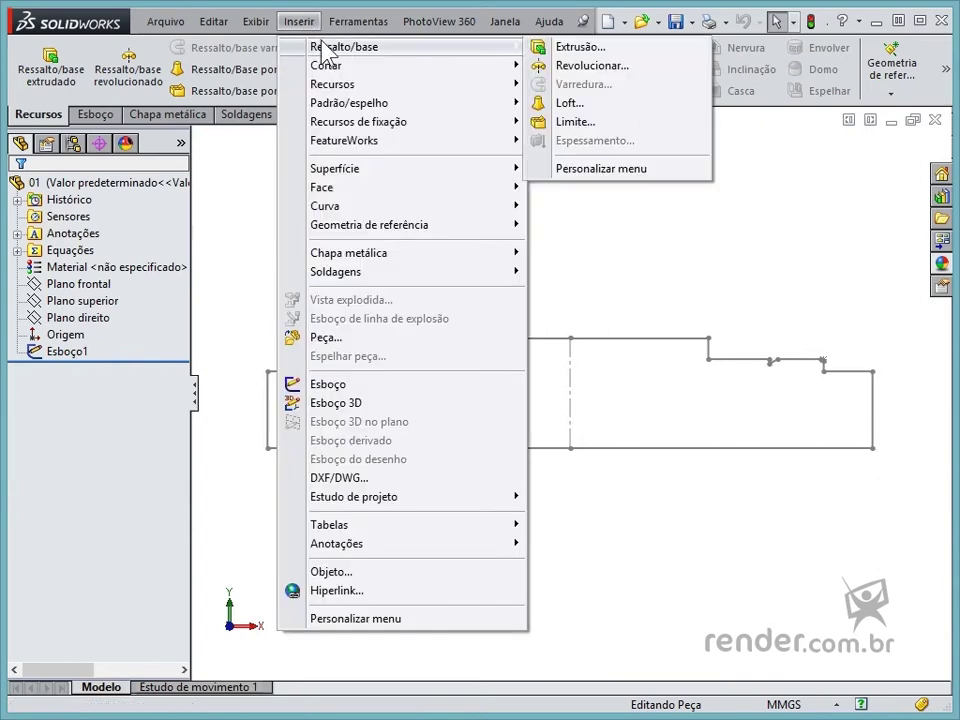
pyautogui.moveTo(369, 225)
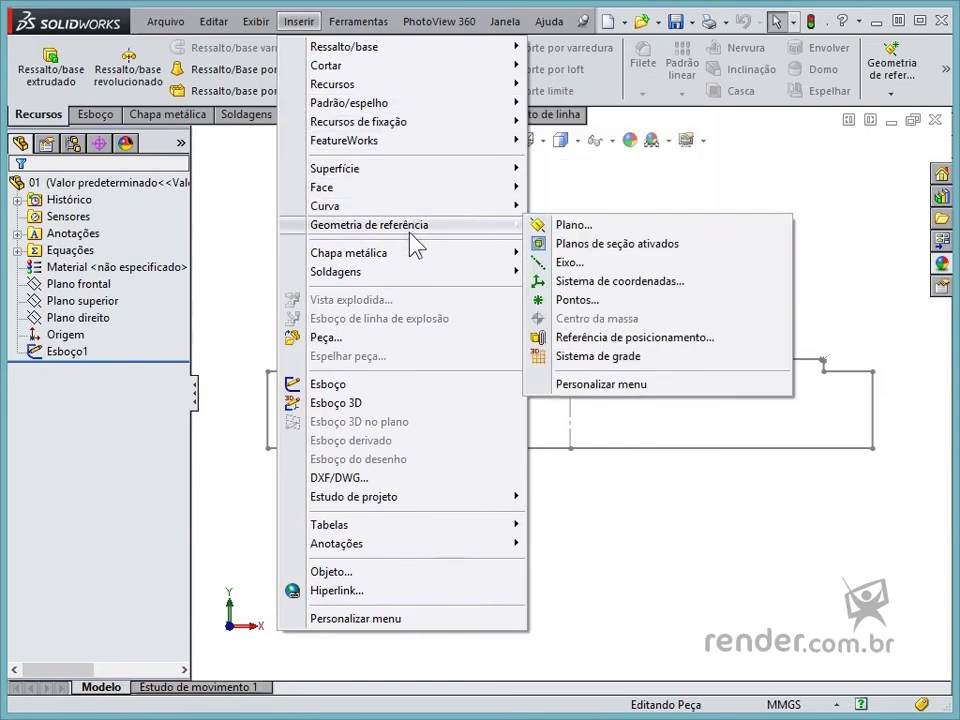
pyautogui.click(624, 281)
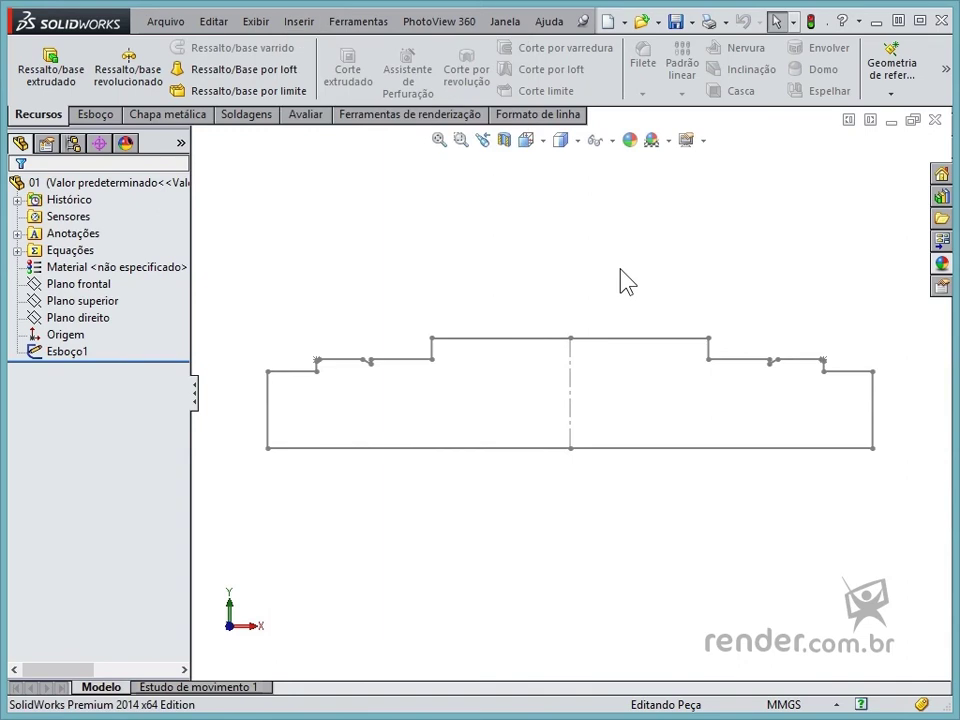
# Set up a revolved boss of Esboço1 about centerline Linha24, closing the sketch, Cego at 360°.
pyautogui.click(134, 80)
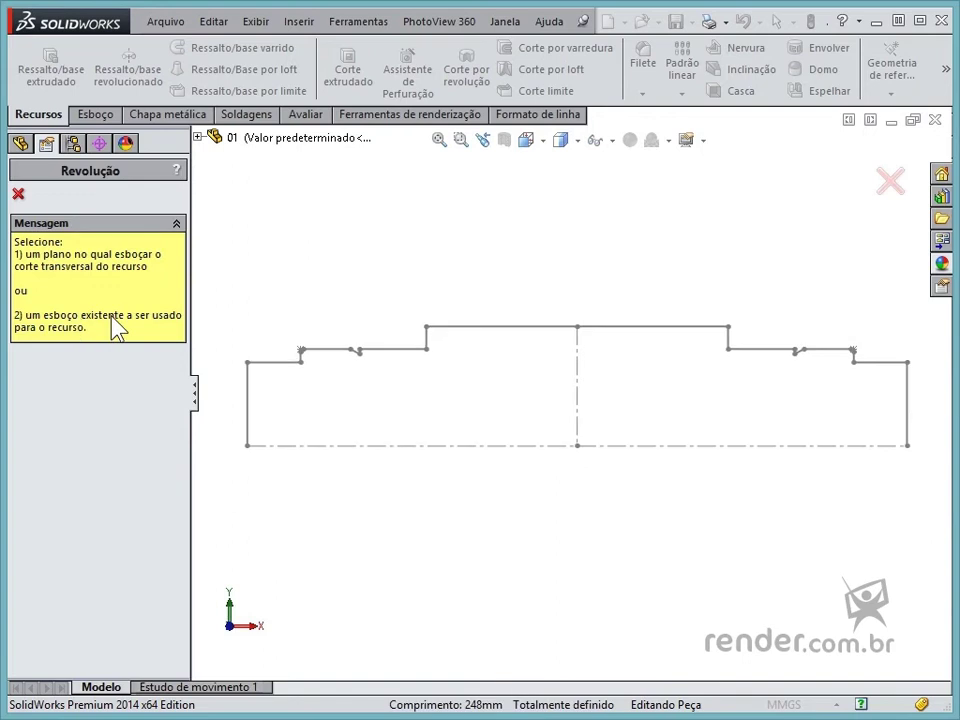
pyautogui.click(405, 455)
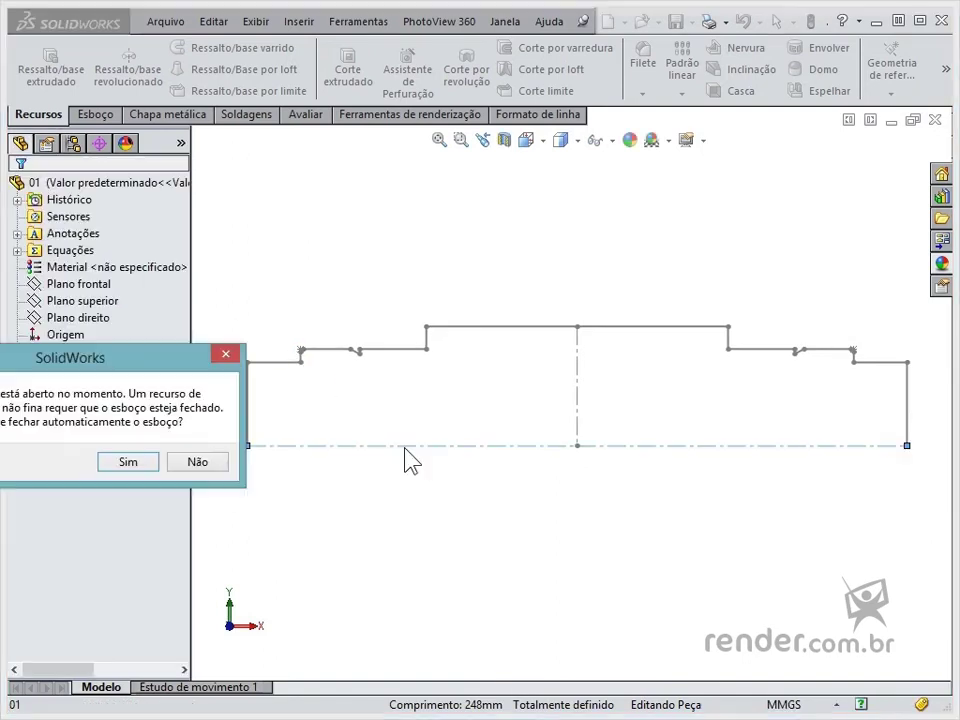
pyautogui.moveTo(275, 405); pyautogui.dragTo(521, 495)
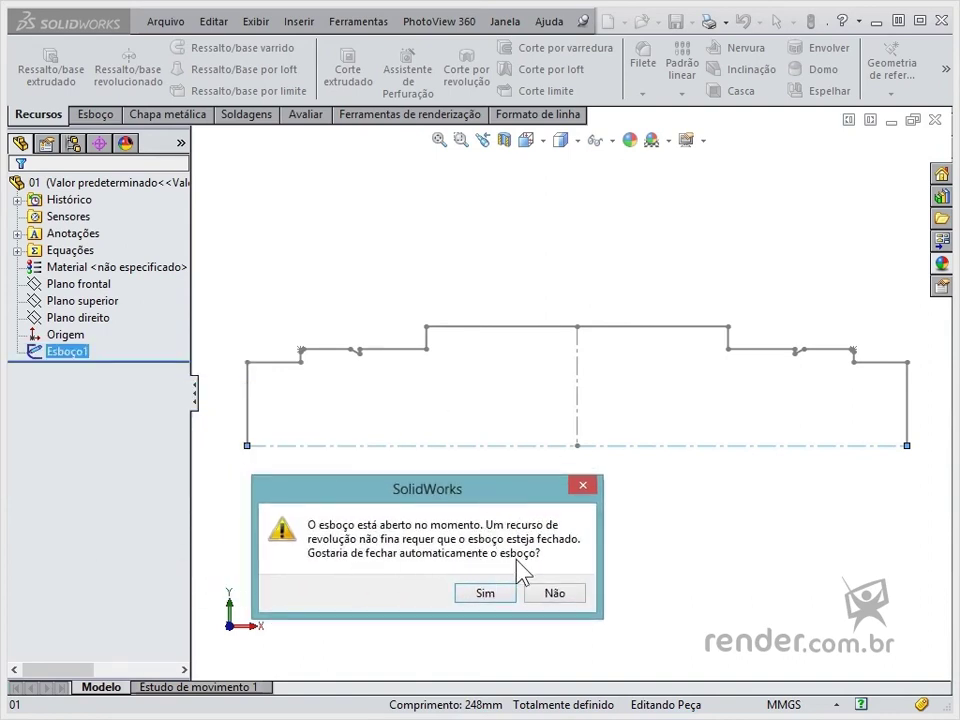
pyautogui.click(488, 596)
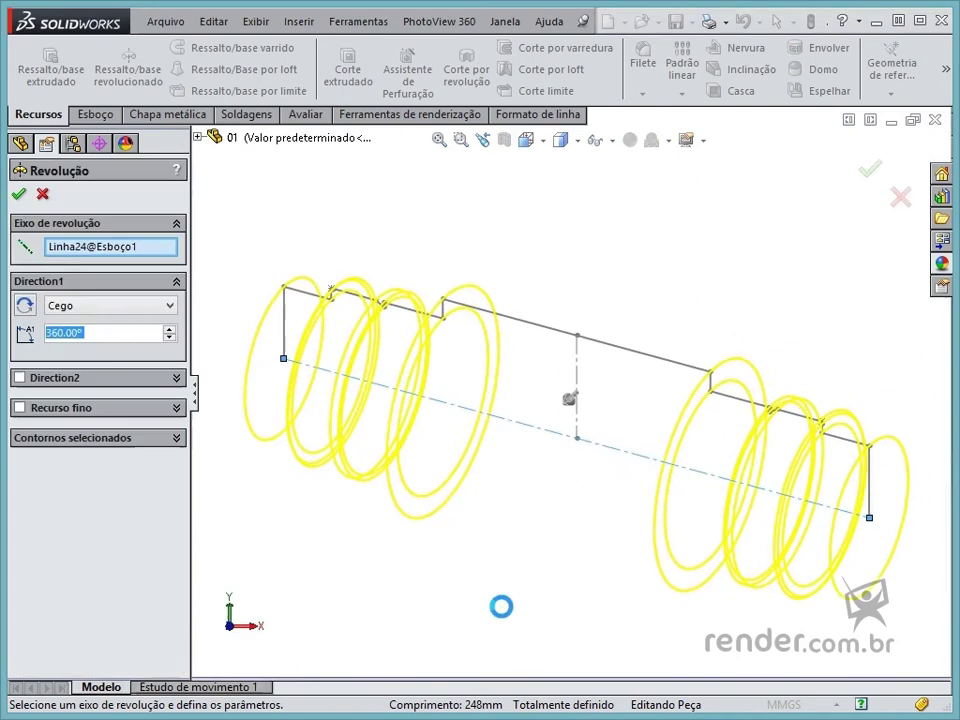
pyautogui.click(167, 306)
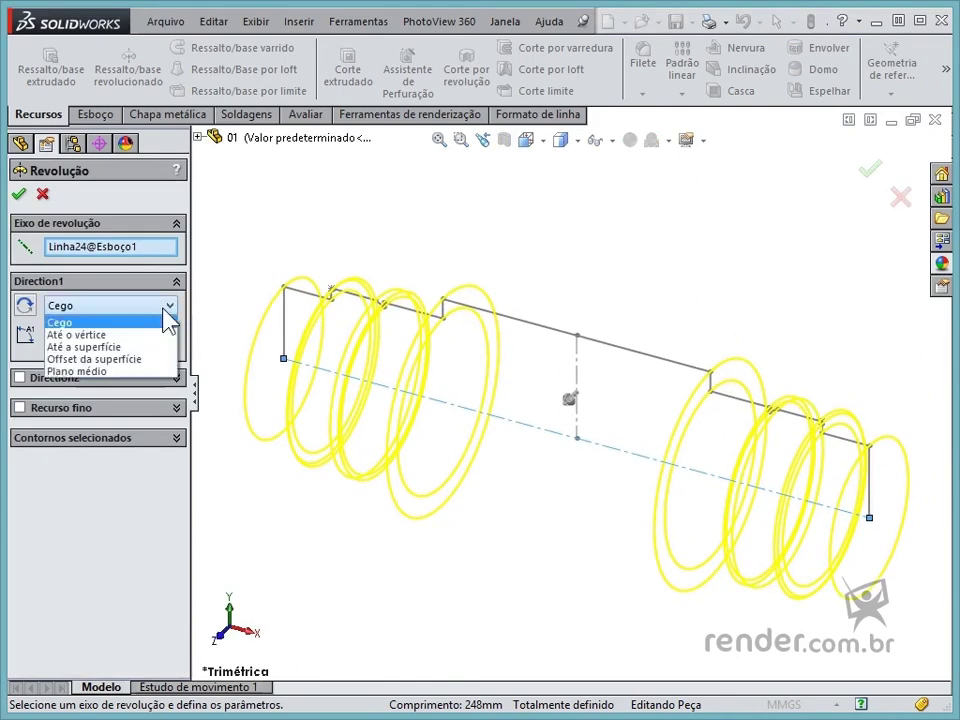
pyautogui.click(166, 320)
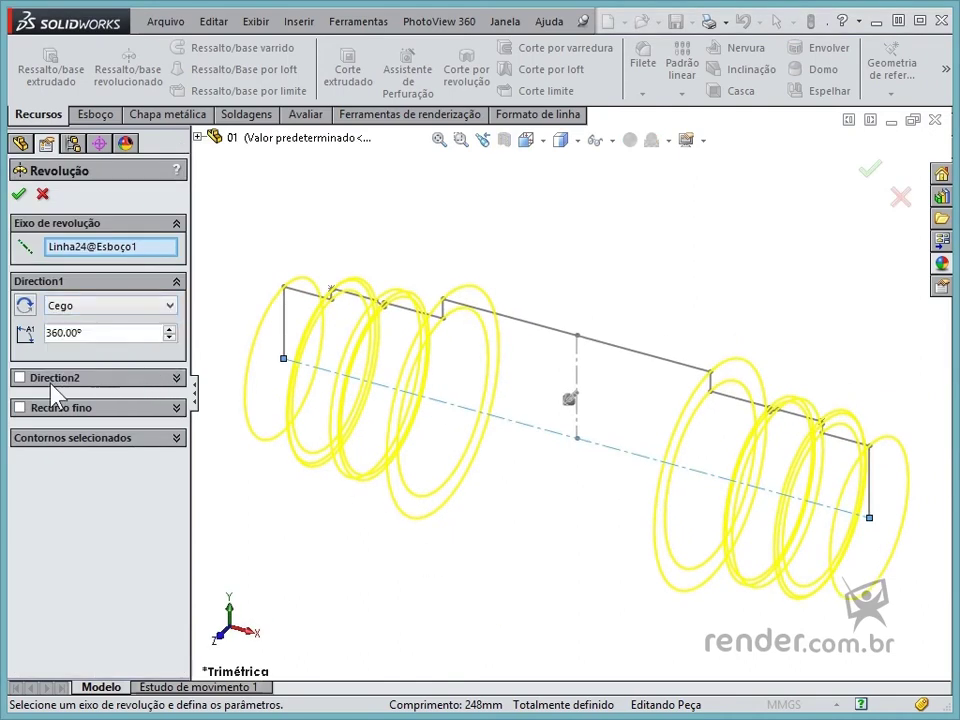
pyautogui.click(72, 439)
pyautogui.click(74, 440)
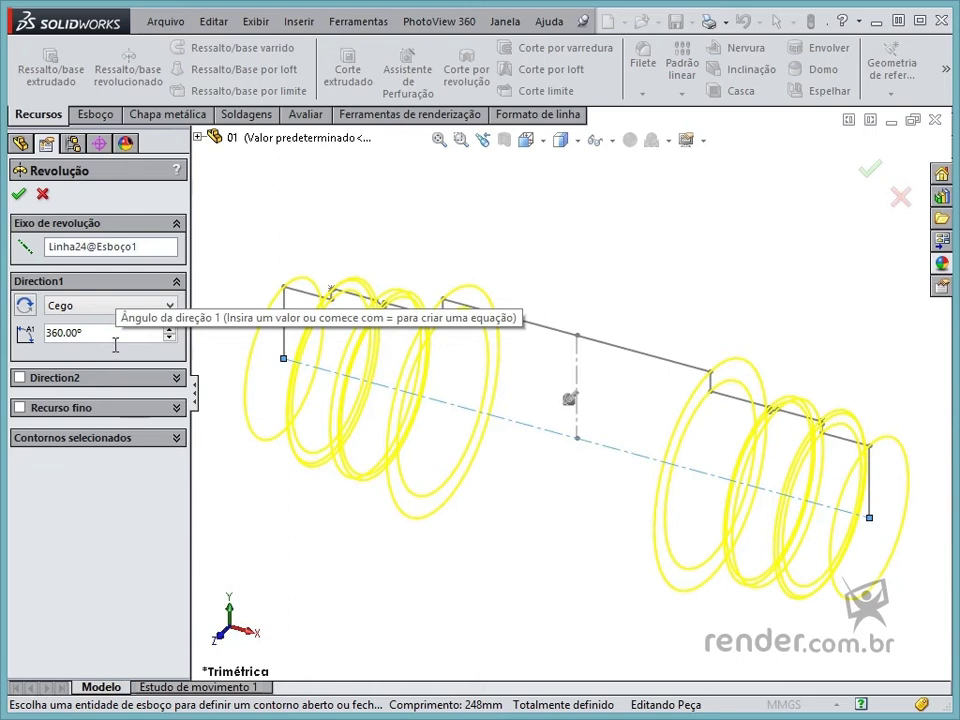
# Confirm the 360° revolve as Revolução1 and zoom in on the shaft's end edge.
pyautogui.click(19, 193)
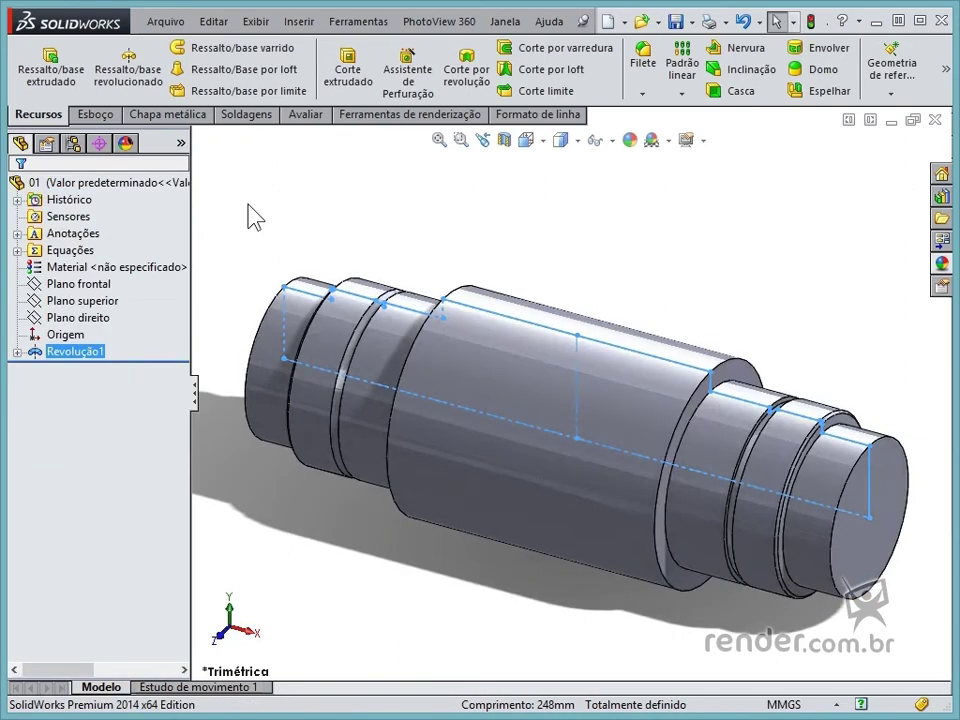
pyautogui.click(290, 225)
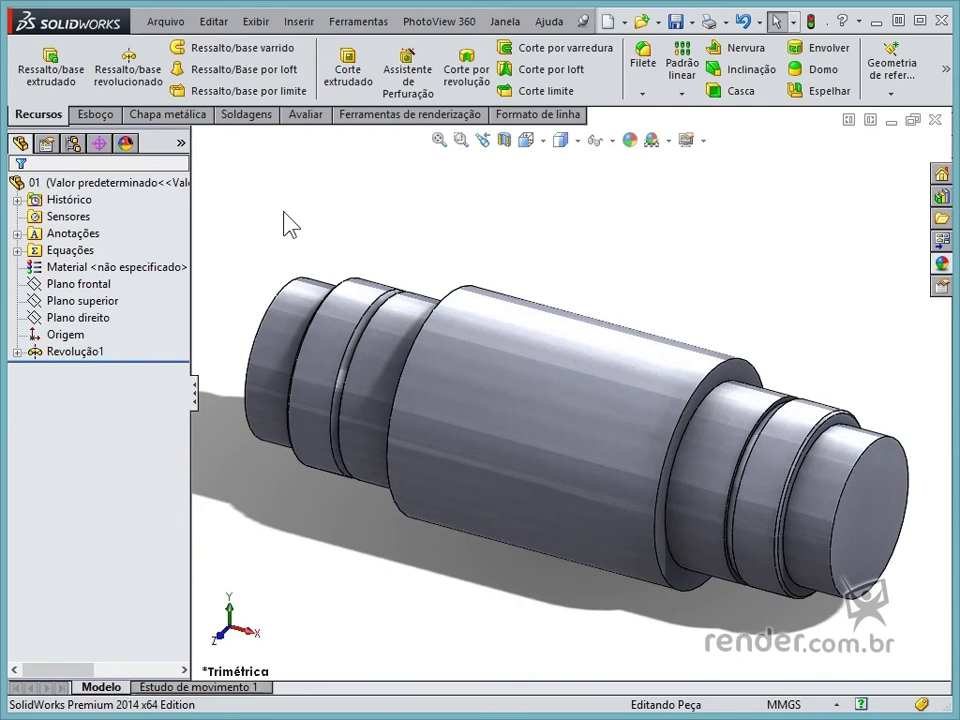
pyautogui.scroll(-2, 838, 506)
pyautogui.scroll(-2, 825, 336)
pyautogui.scroll(-3, 829, 306)
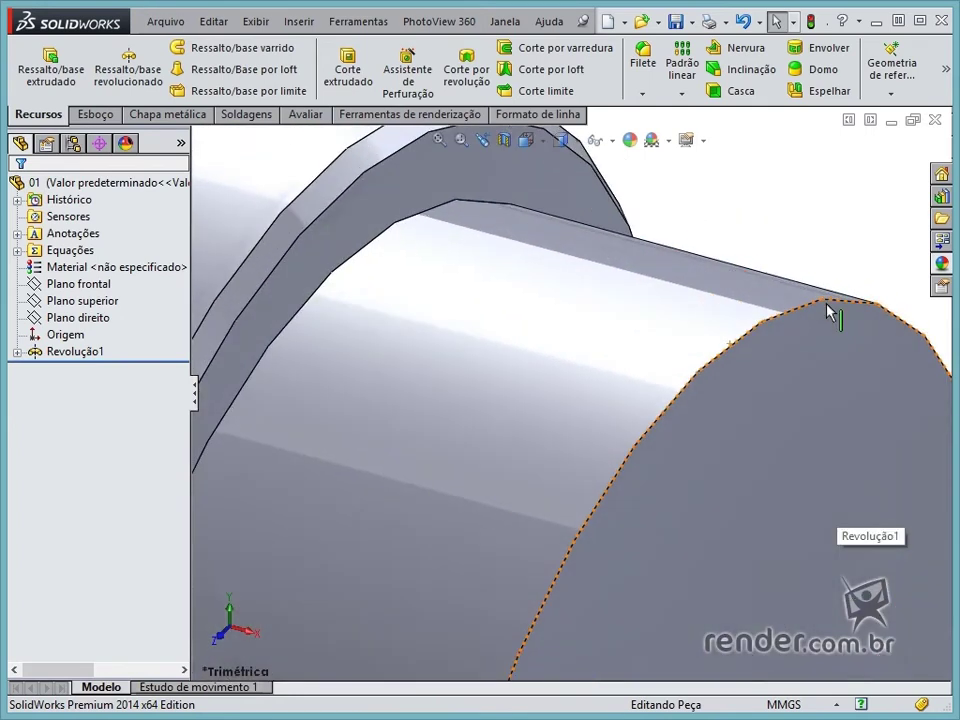
pyautogui.scroll(-3, 828, 313)
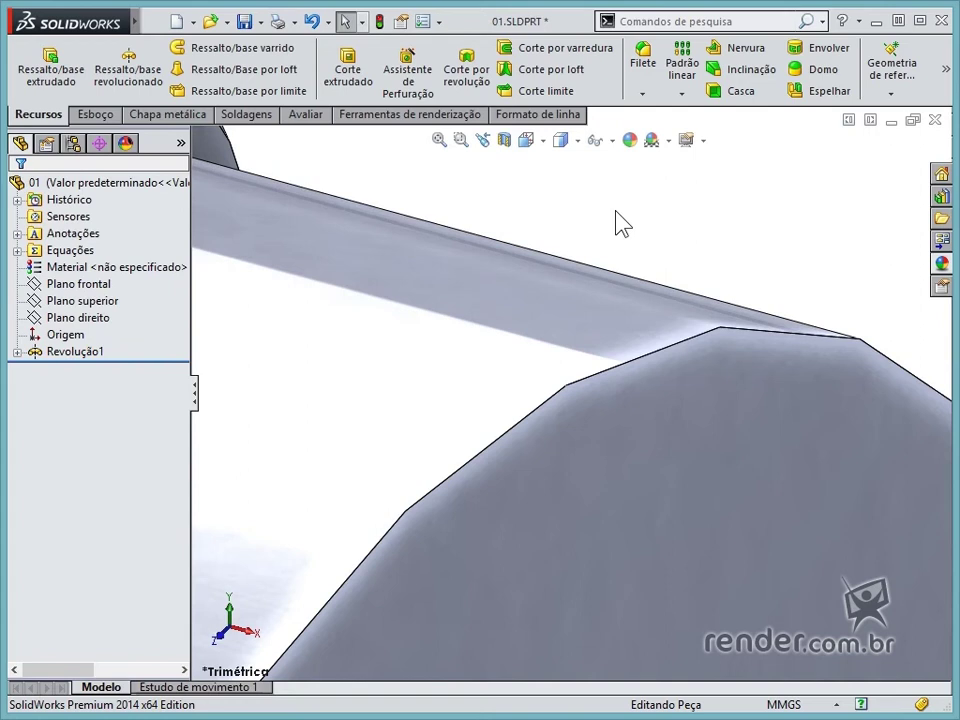
# Open the Opções do sistema dialog from the Options dropdown and center it.
pyautogui.click(438, 22)
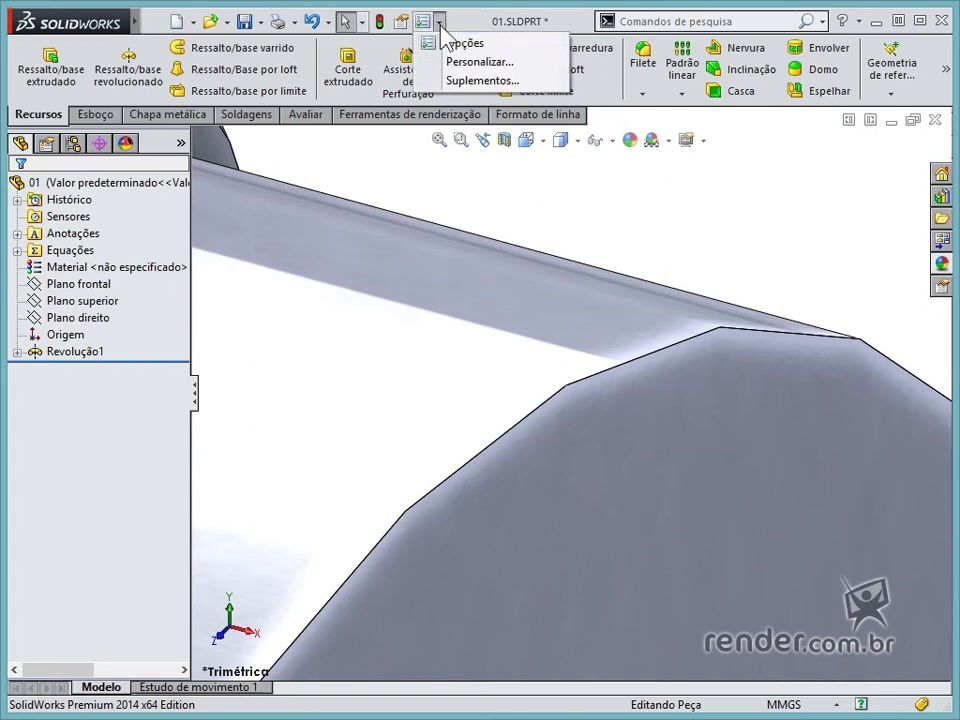
pyautogui.click(450, 43)
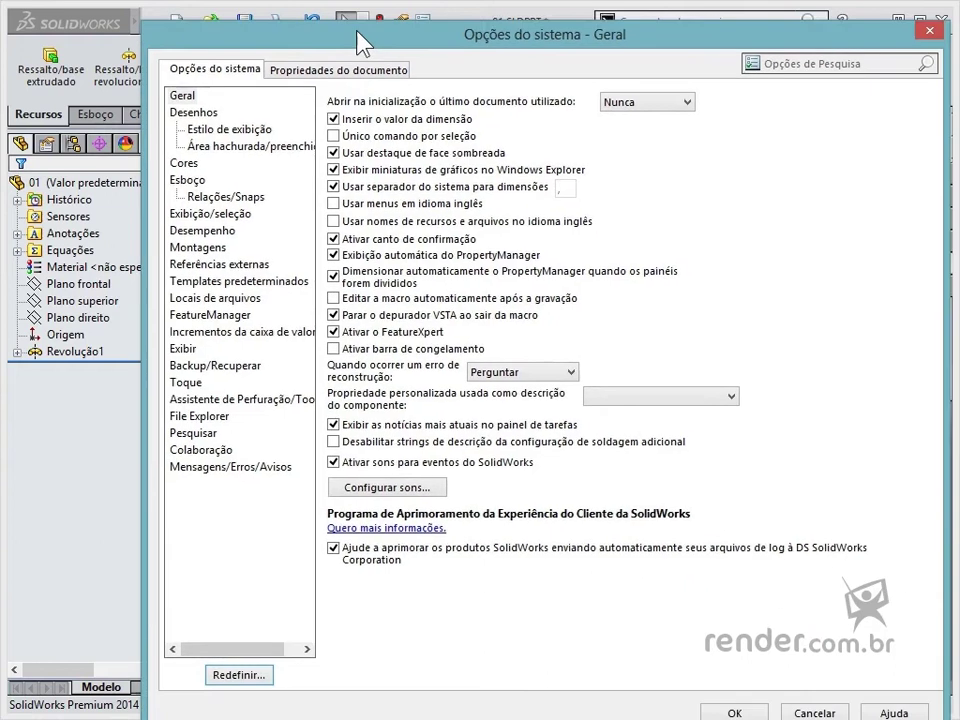
pyautogui.moveTo(360, 38); pyautogui.dragTo(317, 30)
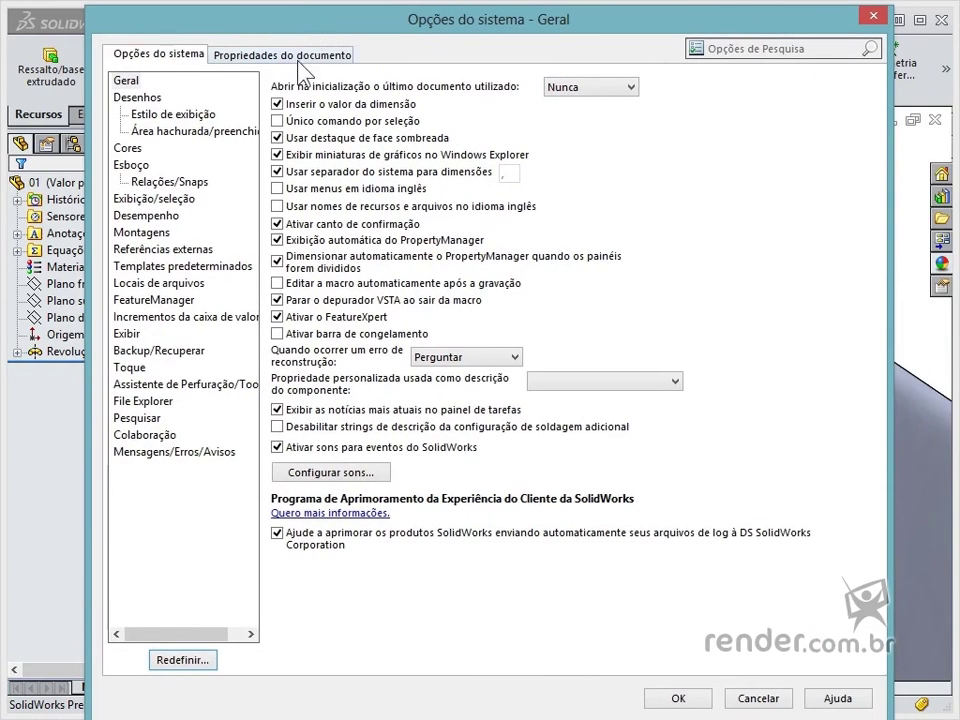
# Raise the document's shaded image quality to Alto (mais lento) under Qualidade da imagem and apply.
pyautogui.click(300, 60)
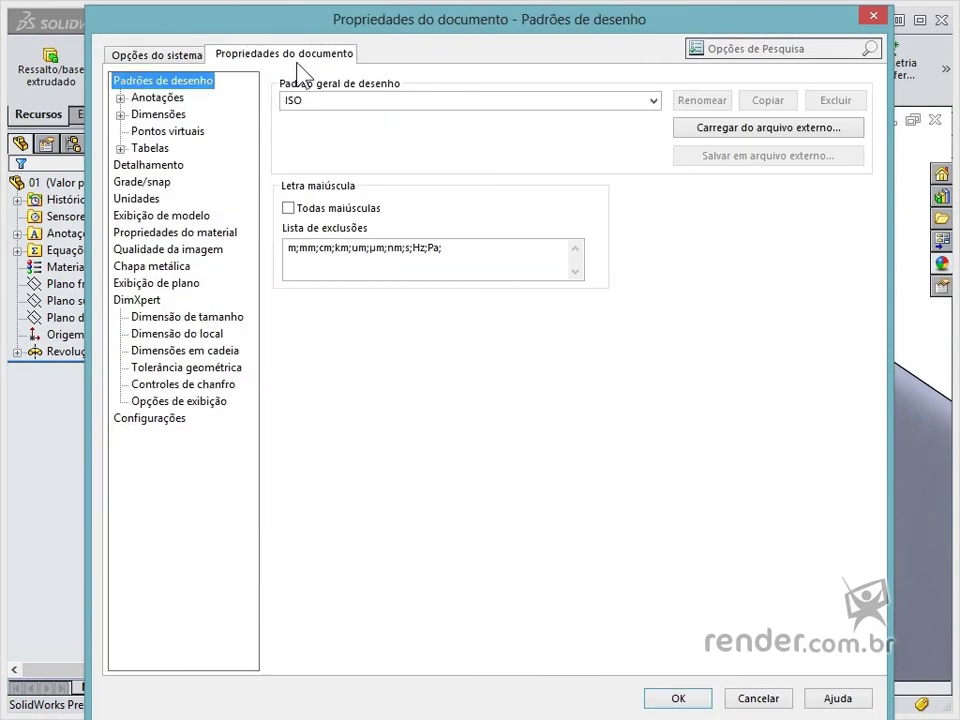
pyautogui.click(205, 250)
pyautogui.click(437, 116)
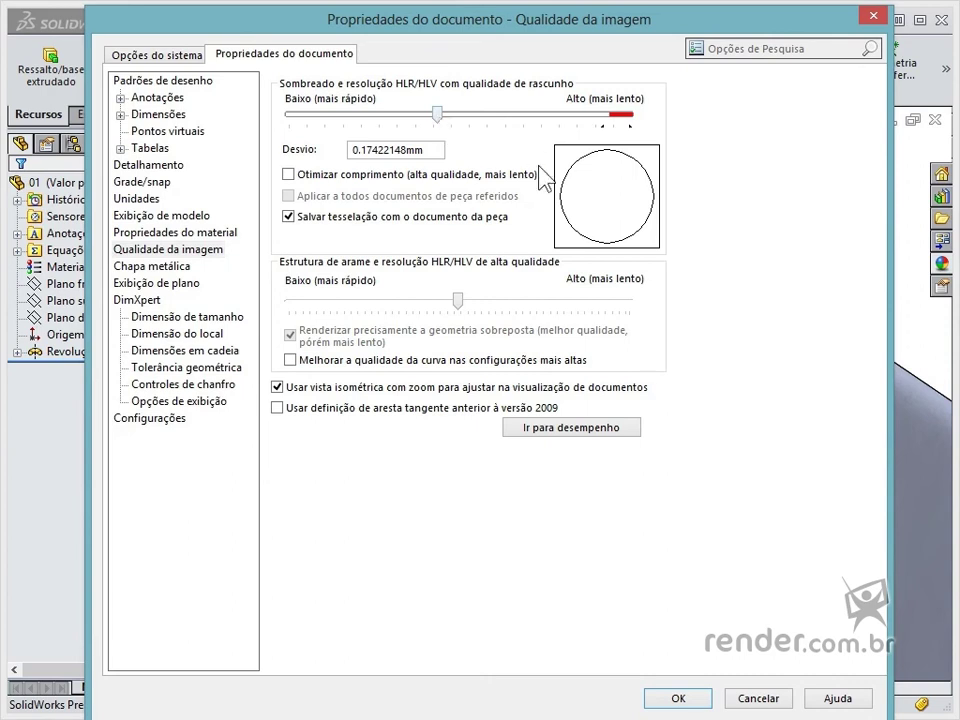
pyautogui.moveTo(437, 116)
pyautogui.mouseDown()
pyautogui.moveTo(298, 116)
pyautogui.moveTo(630, 116)
pyautogui.mouseUp()
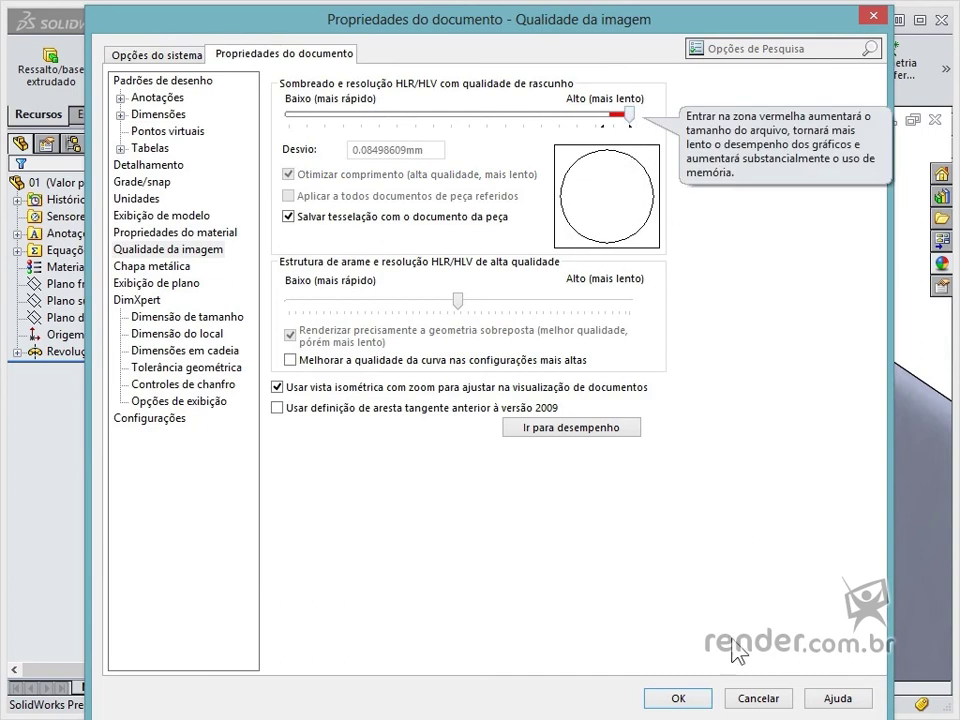
pyautogui.click(678, 698)
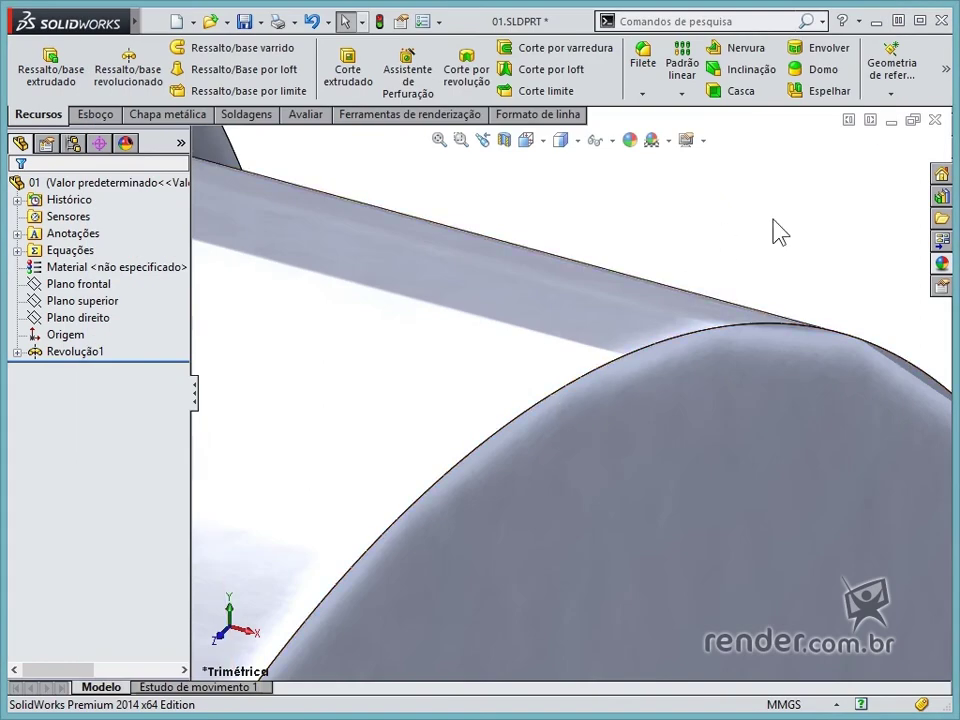
# Zoom to fit the shaft, then display it Shaded and with Hidden Lines Removed.
pyautogui.press('f')
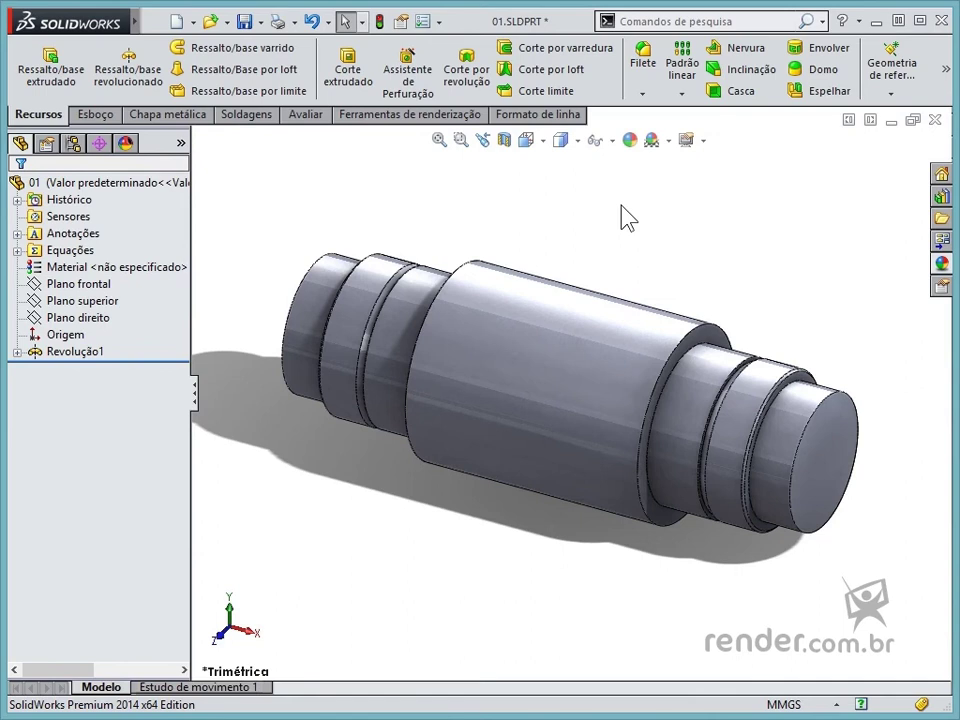
pyautogui.click(577, 140)
pyautogui.click(563, 211)
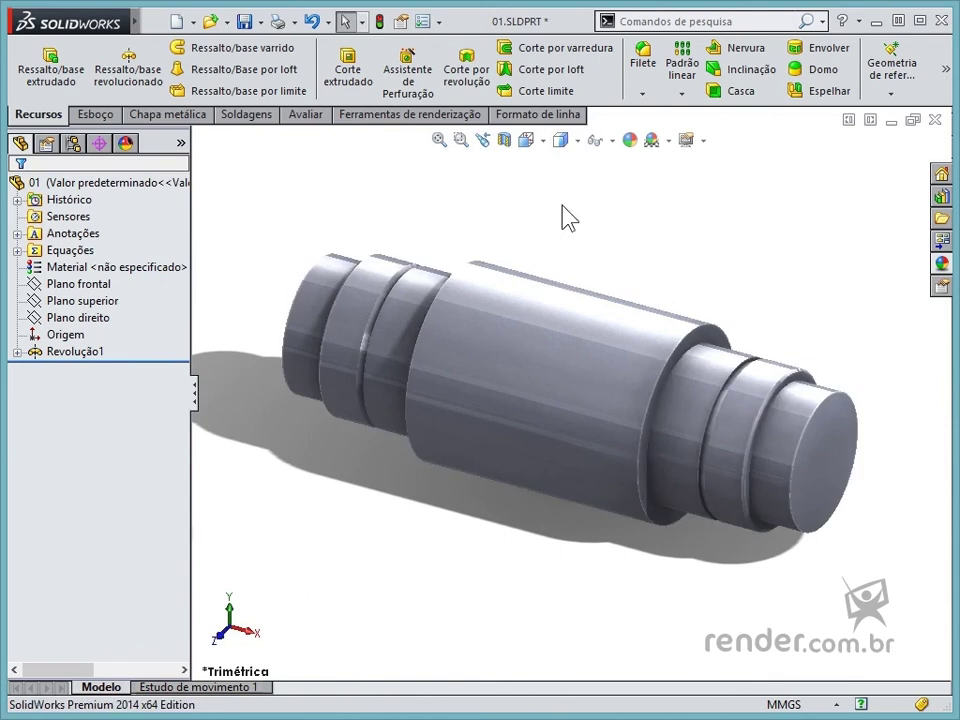
pyautogui.click(577, 140)
pyautogui.click(566, 235)
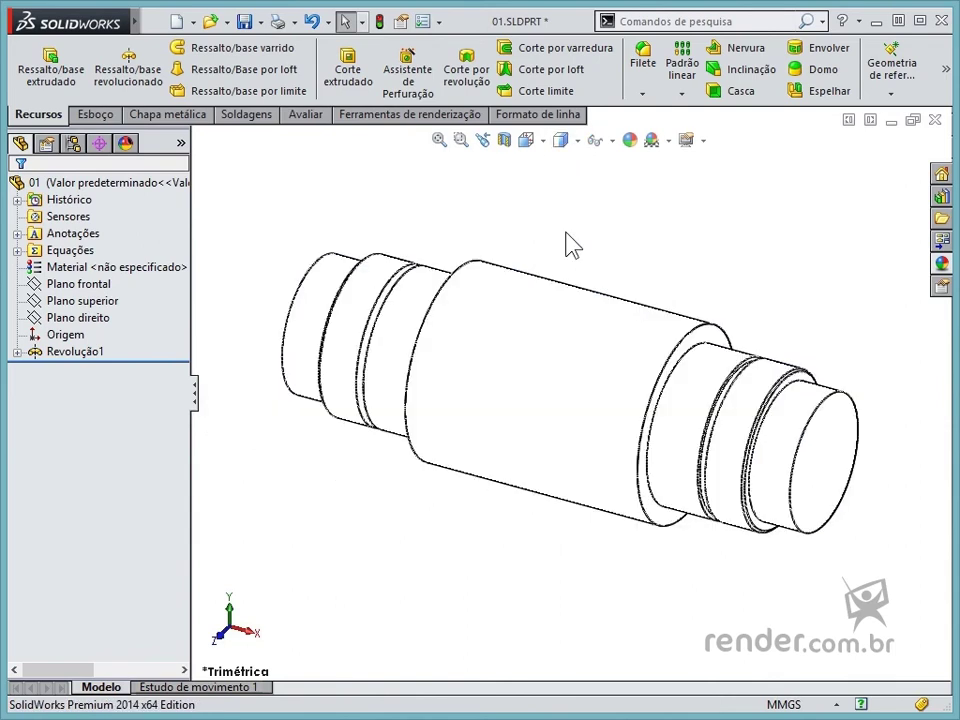
# Try Hidden Lines Visible and Wireframe, return to Shaded With Edges, and show the View Orientation choices.
pyautogui.click(570, 143)
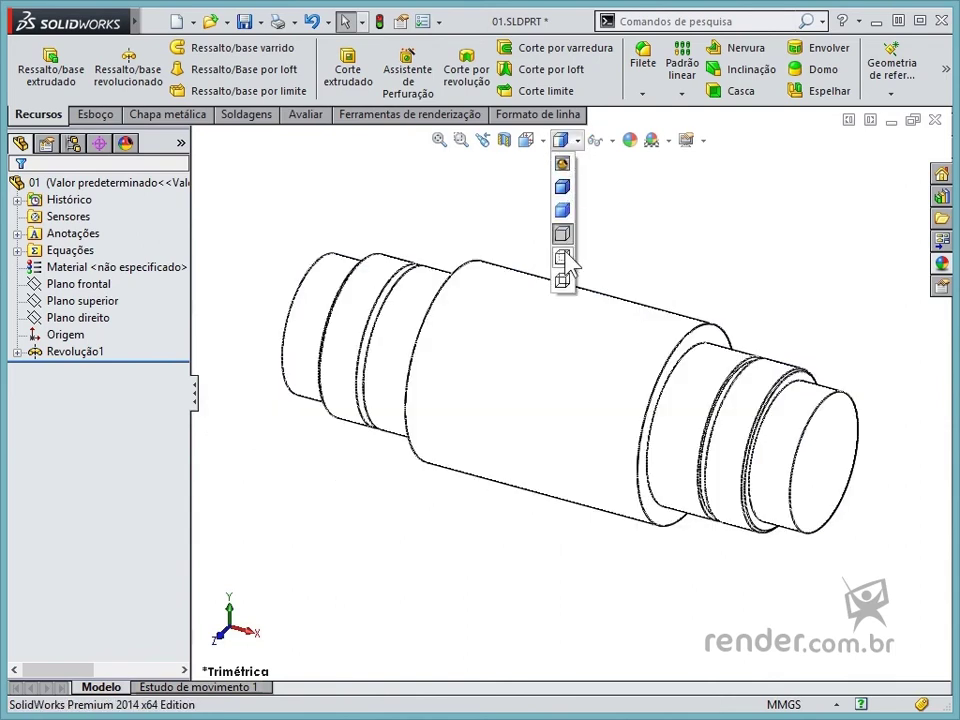
pyautogui.click(564, 258)
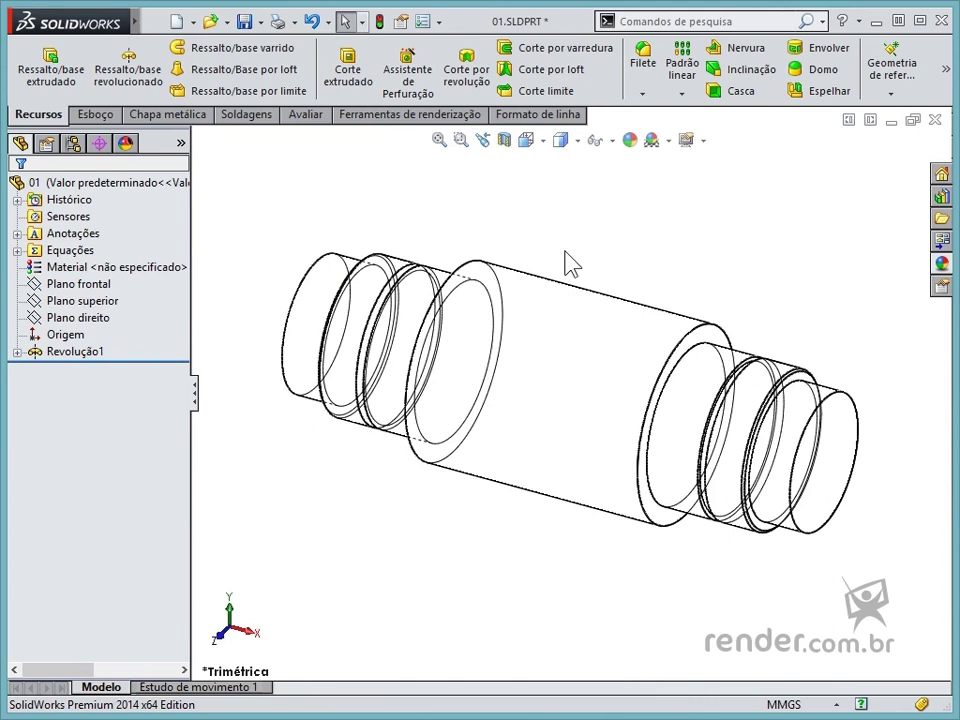
pyautogui.click(562, 141)
pyautogui.click(563, 281)
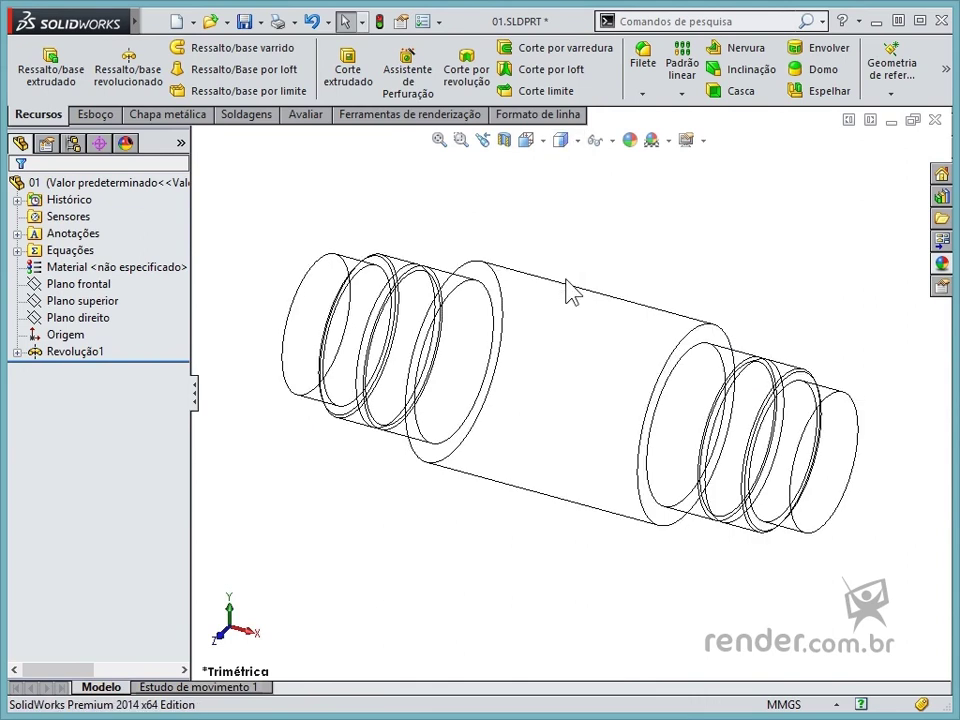
pyautogui.click(572, 143)
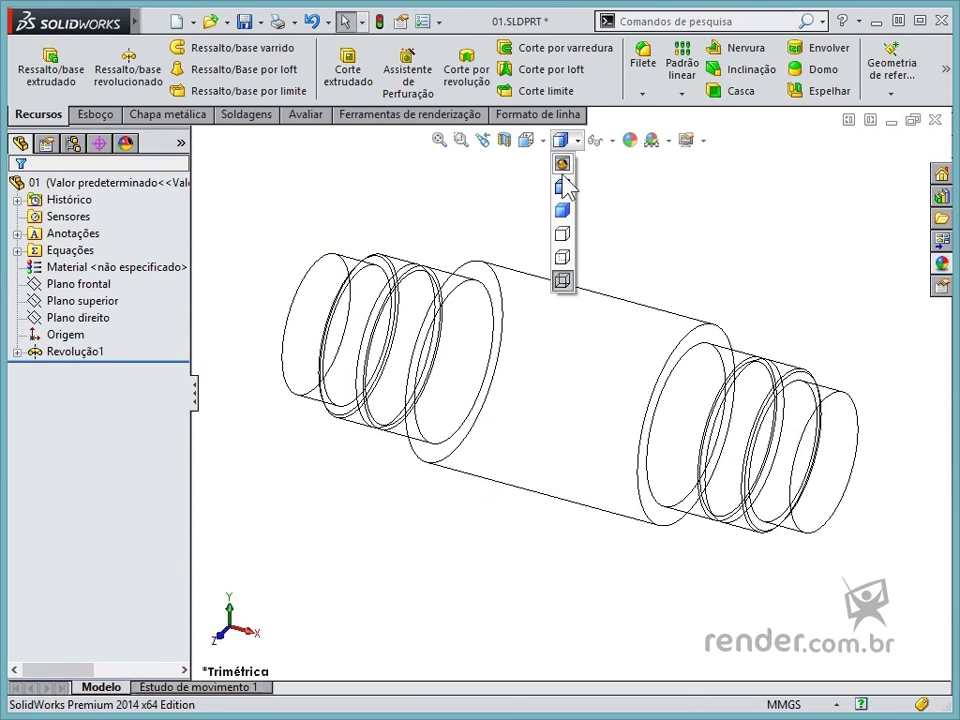
pyautogui.click(562, 142)
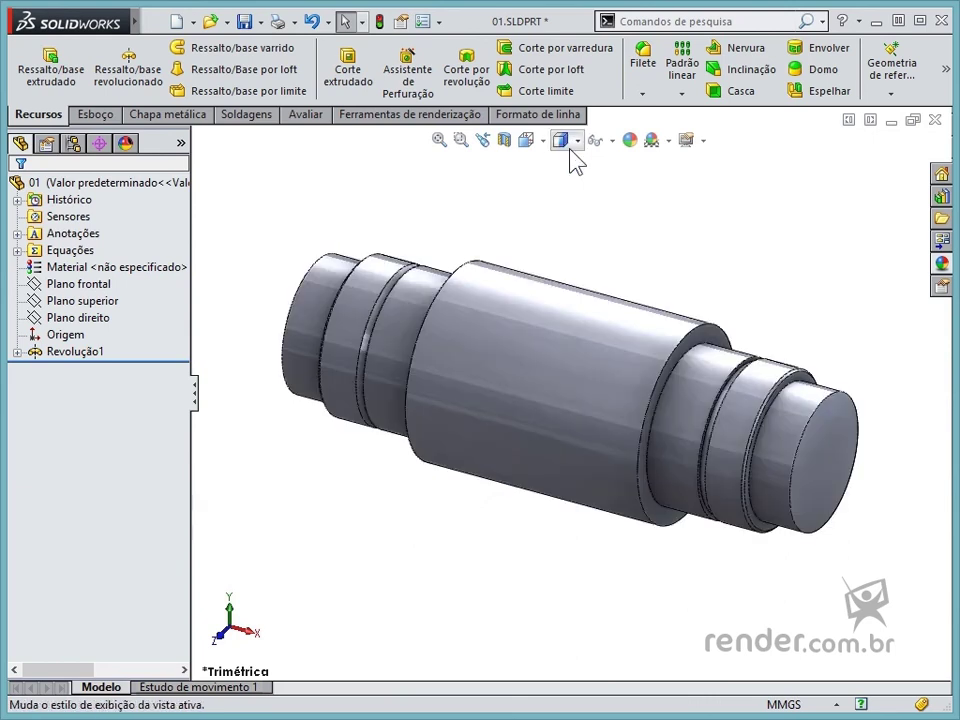
pyautogui.click(539, 147)
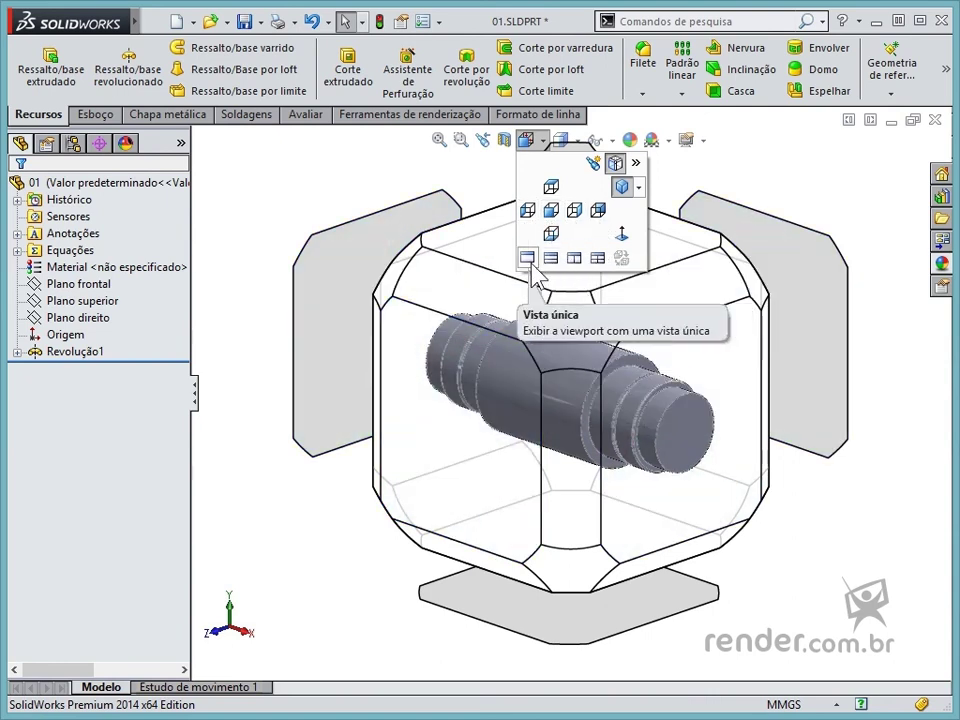
# Hide the View Selector, then view the shaft trimetric, front, back, front and finally isometric.
pyautogui.click(613, 165)
pyautogui.click(617, 184)
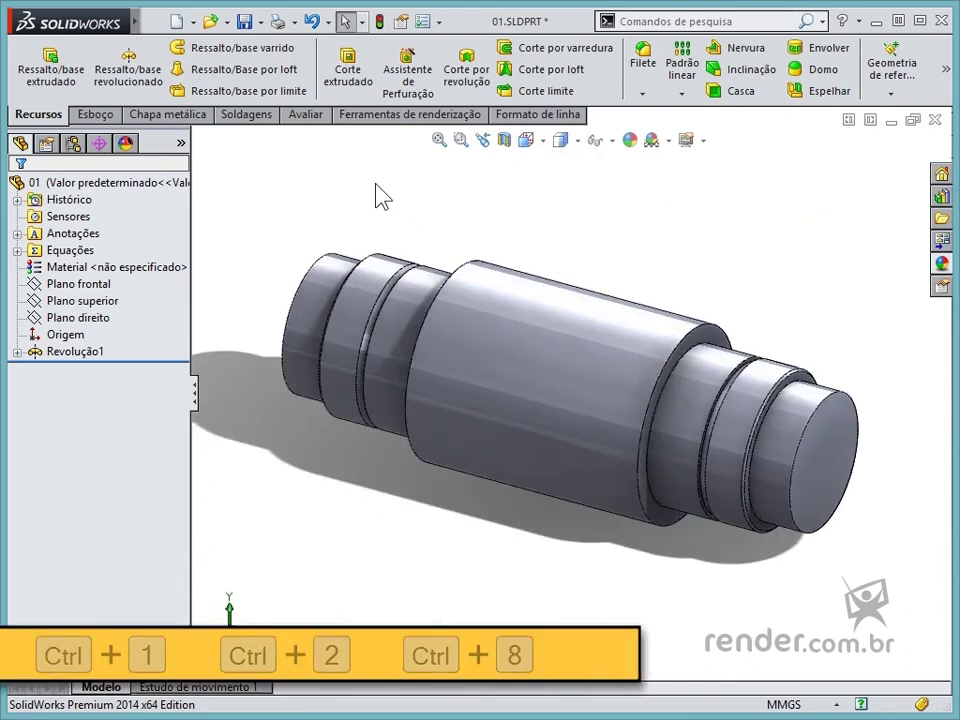
pyautogui.hotkey('ctrl', '1')
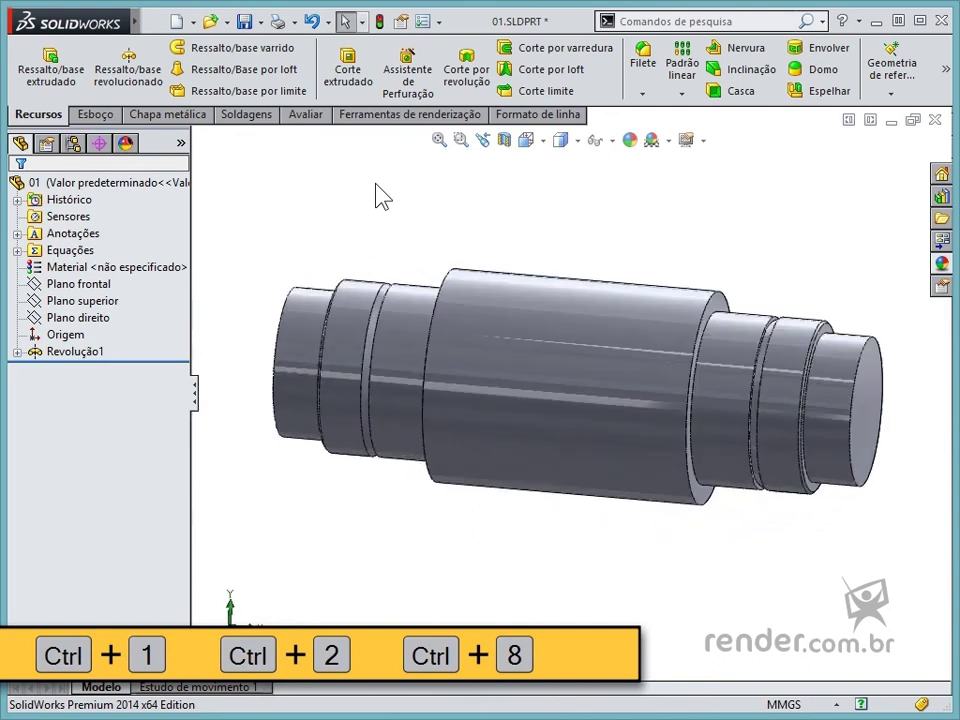
pyautogui.hotkey('ctrl', '2')
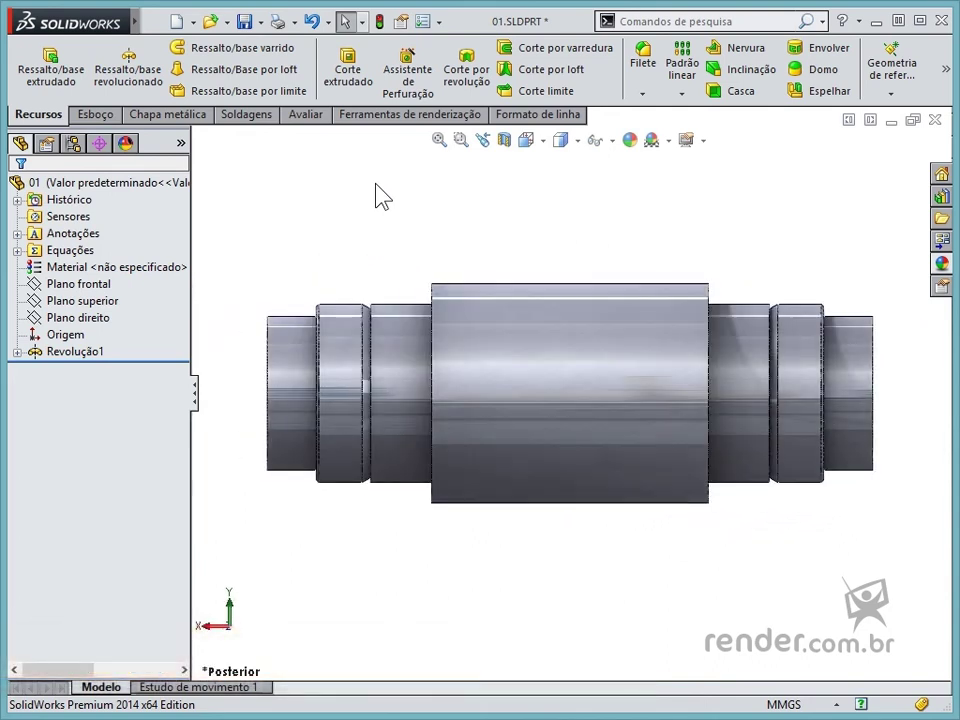
pyautogui.hotkey('ctrl', '1')
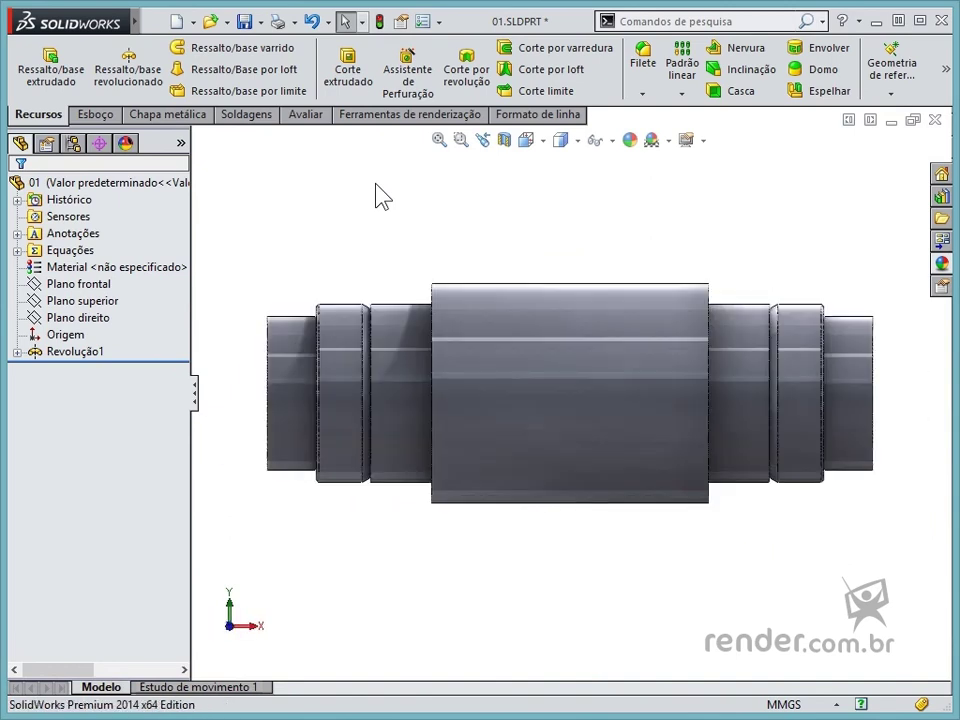
pyautogui.hotkey('ctrl', '7')
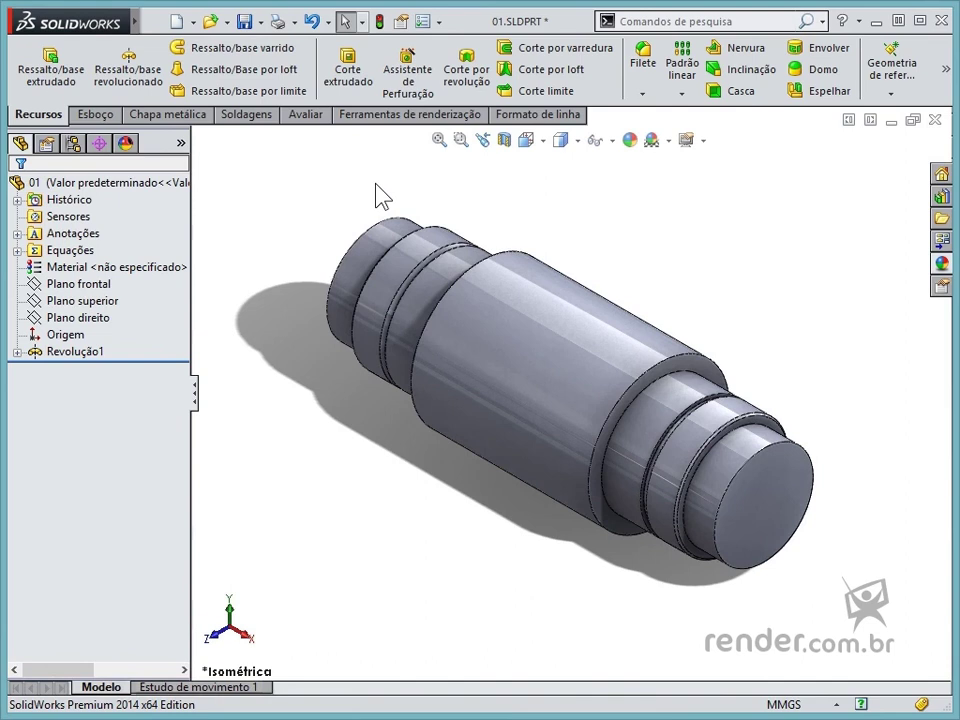
pyautogui.click(462, 141)
pyautogui.moveTo(300, 197); pyautogui.dragTo(662, 475)
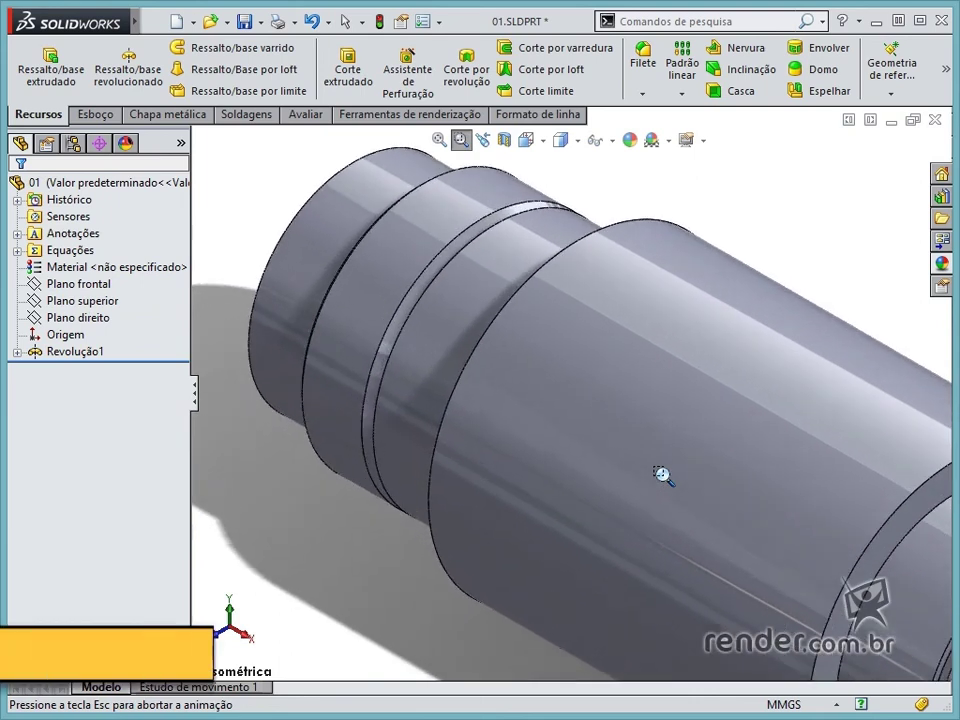
pyautogui.press('Escape')
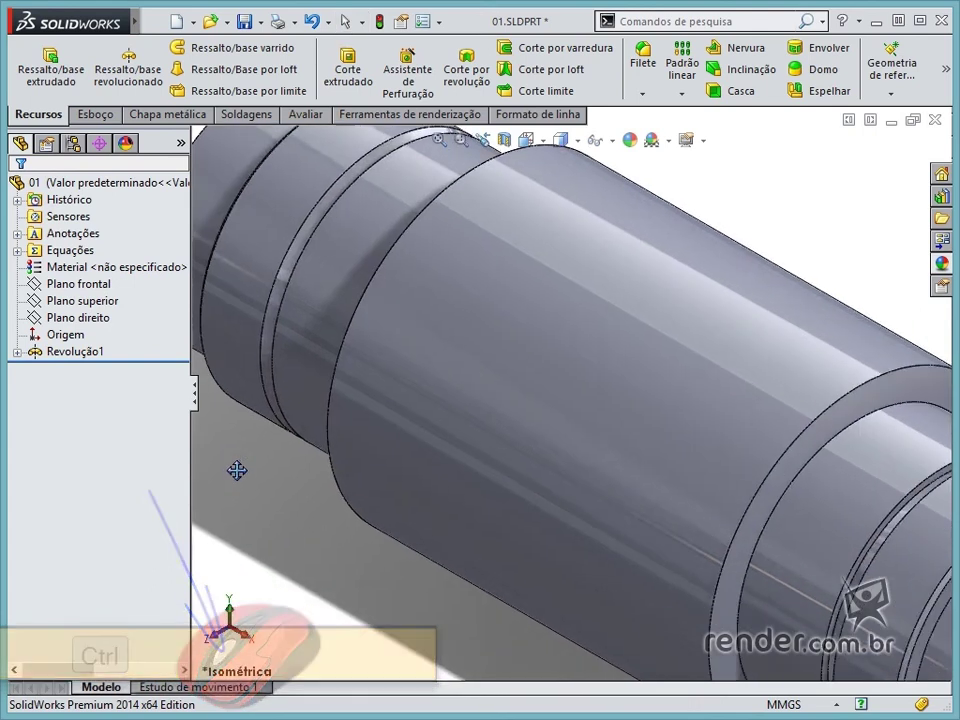
pyautogui.keyDown('ctrl'); pyautogui.moveTo(332, 545); pyautogui.dragTo(86, 392, button='middle'); pyautogui.keyUp('ctrl')
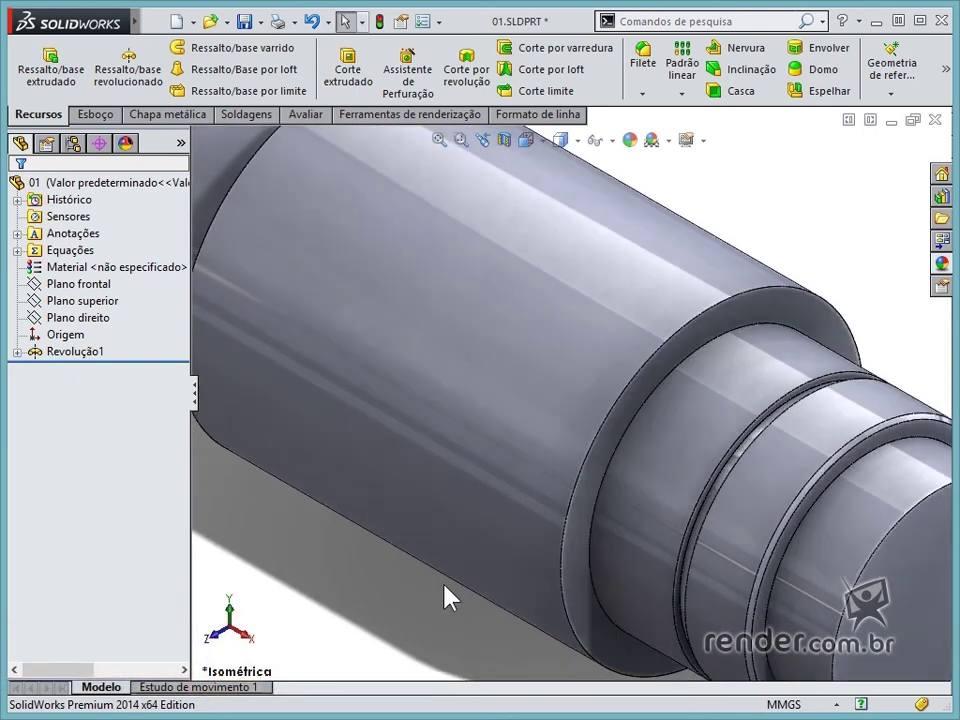
pyautogui.scroll(3, 446, 598)
pyautogui.keyDown('ctrl'); pyautogui.moveTo(257, 489); pyautogui.dragTo(124, 437, button='middle'); pyautogui.keyUp('ctrl')
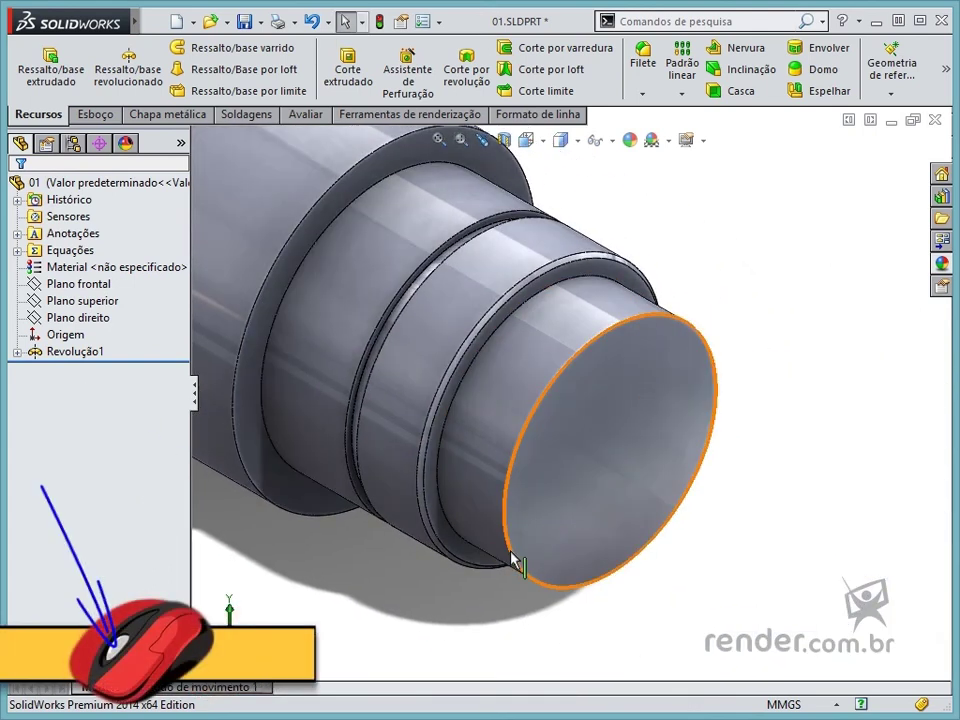
pyautogui.scroll(5, 435, 510)
pyautogui.moveTo(332, 407)
pyautogui.mouseDown(button='middle')
pyautogui.moveTo(490, 503)
pyautogui.moveTo(35, 338)
pyautogui.moveTo(167, 450)
pyautogui.mouseUp(button='middle')
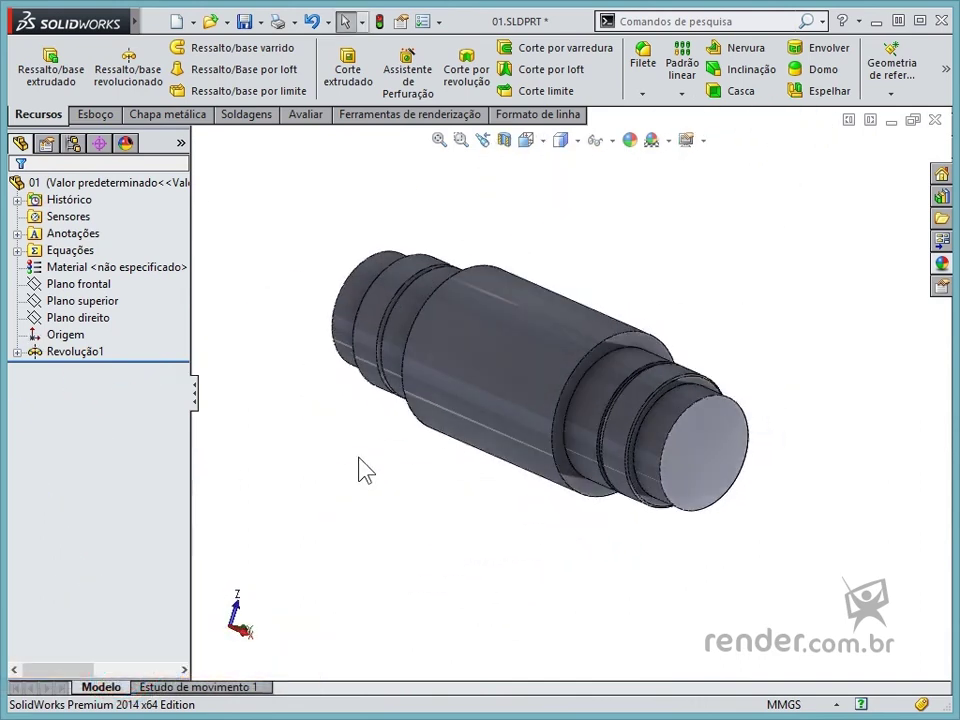
pyautogui.hotkey('ctrl', '7')
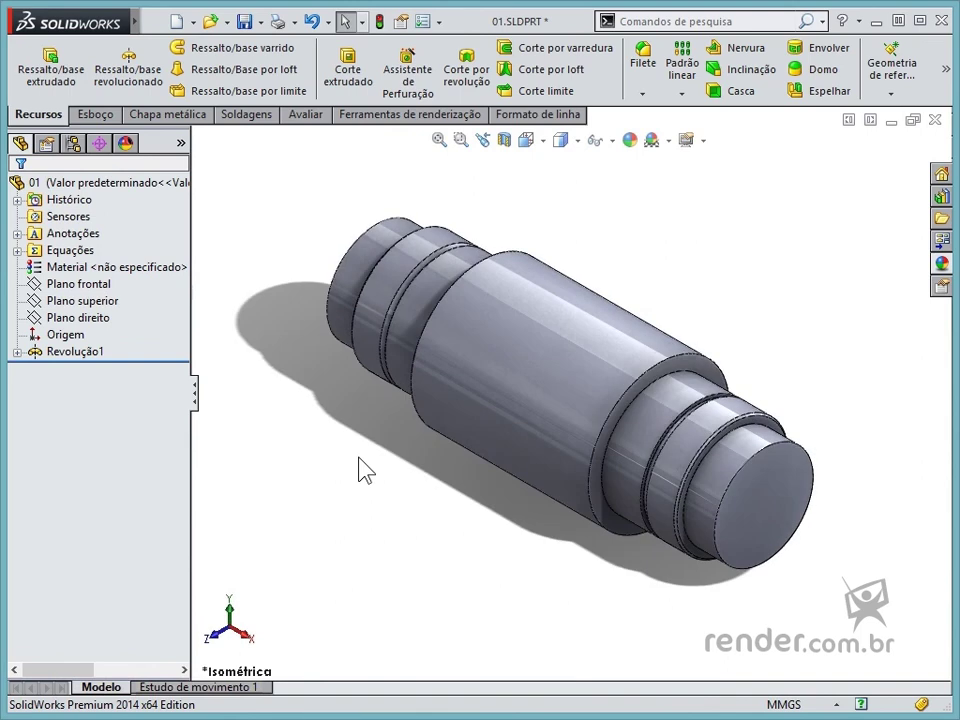